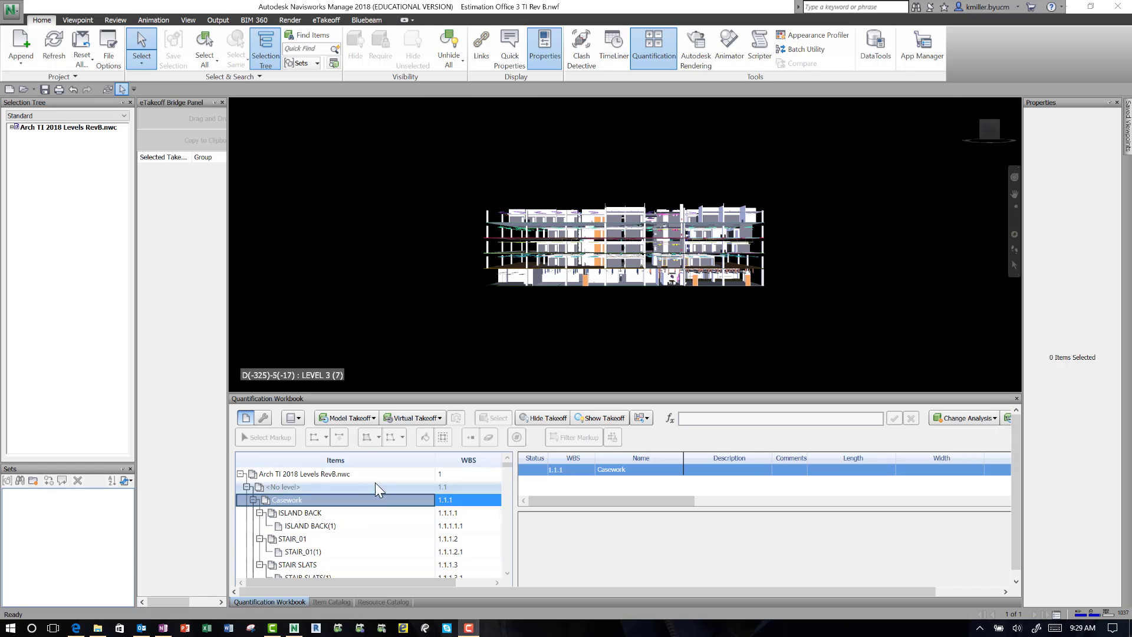
Step: Check the global property mapping of the item catalog, and return to the quantification workbook
{"action": "left_click", "coordinate": [332, 601]}
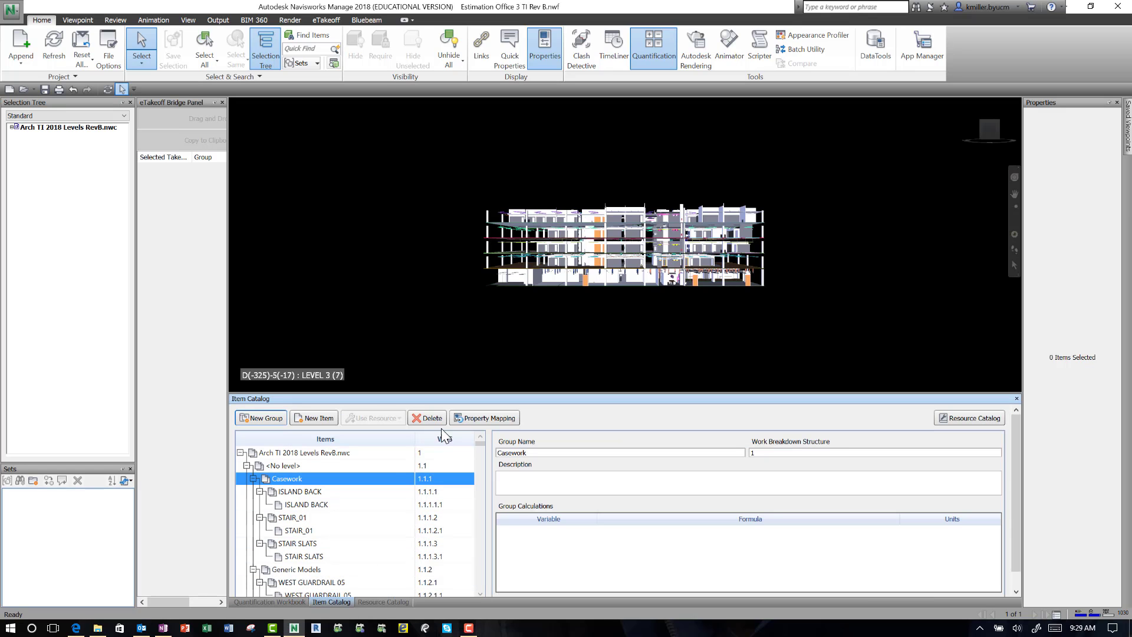
{"action": "left_click", "coordinate": [483, 419]}
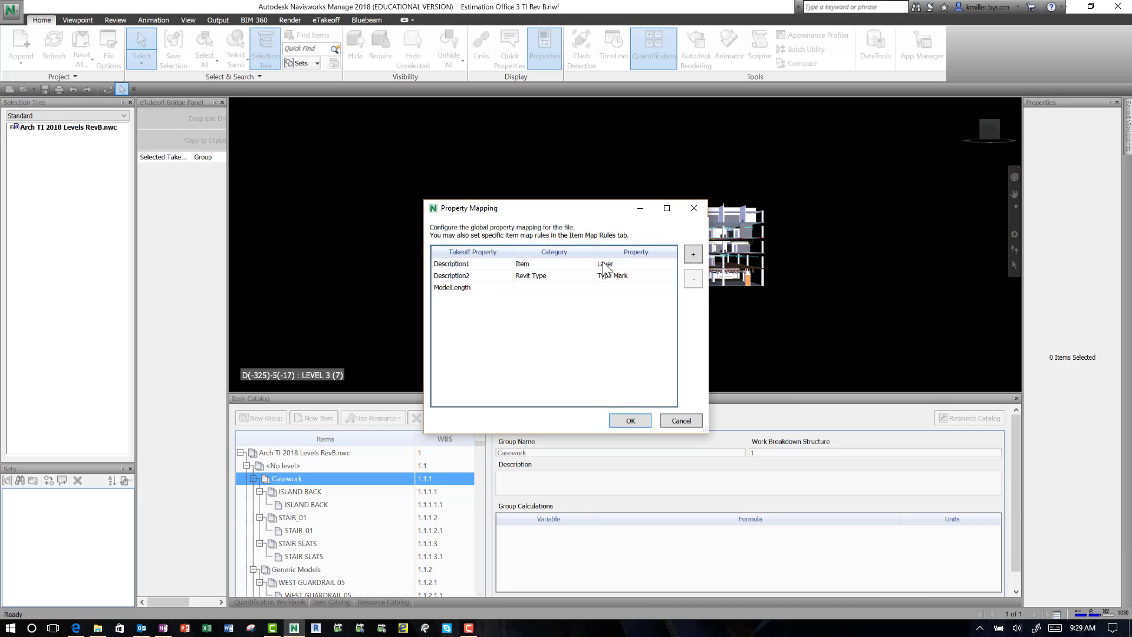
{"action": "left_click", "coordinate": [630, 421]}
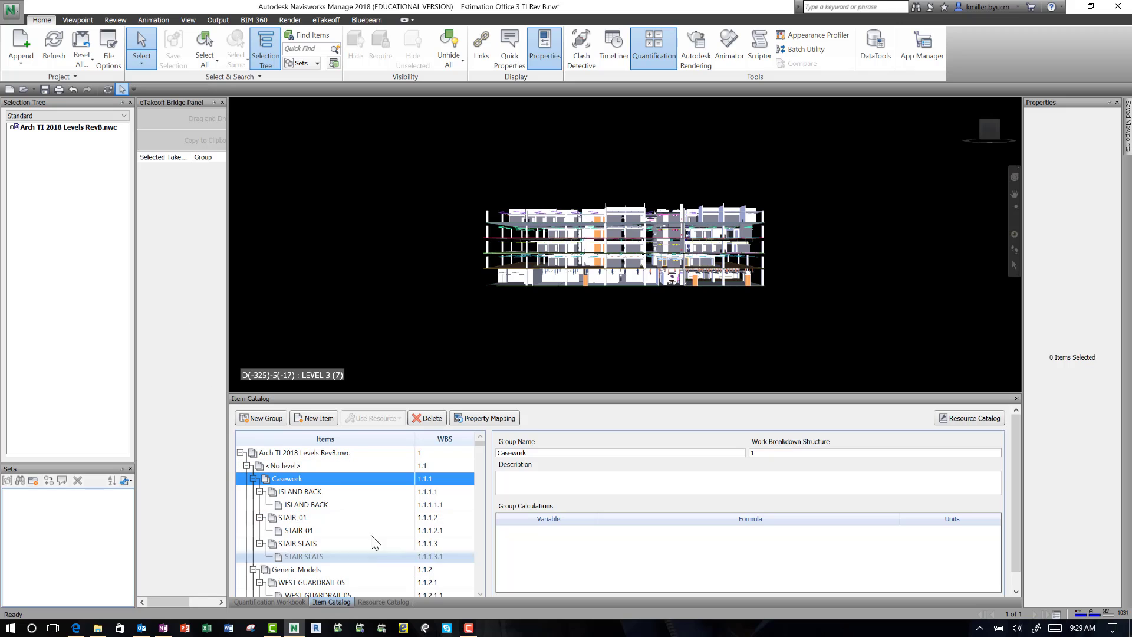
{"action": "left_click", "coordinate": [284, 601]}
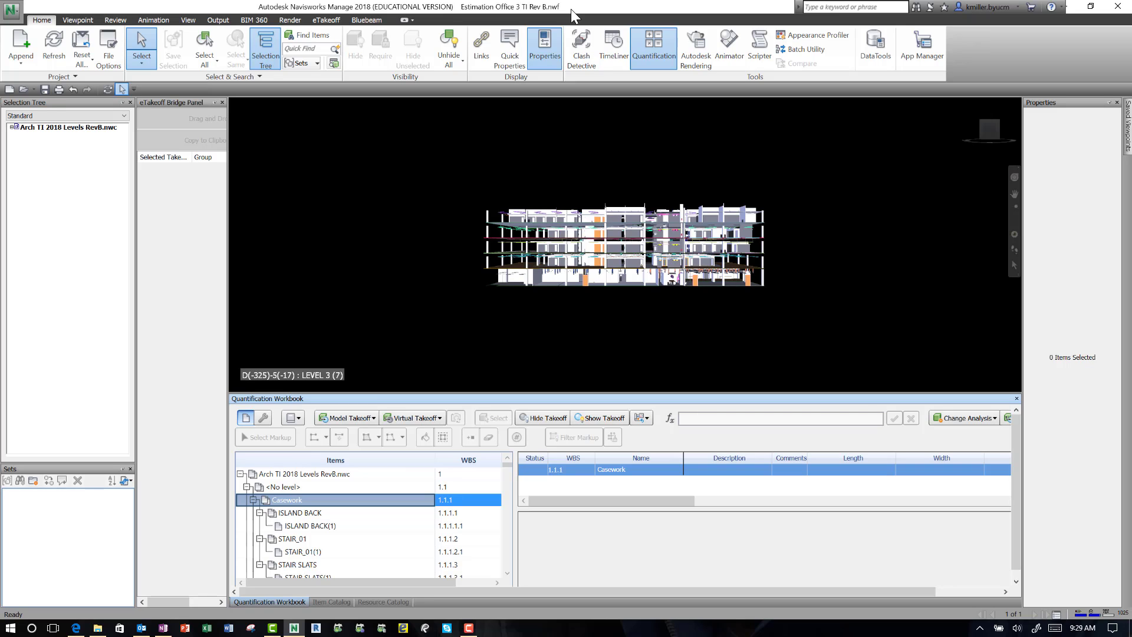
Step: Open the original project Estimation Office 3 TI.nwf, saving the changes to Estimation Office 3 TI Rev B.nwf
{"action": "left_click", "coordinate": [10, 13]}
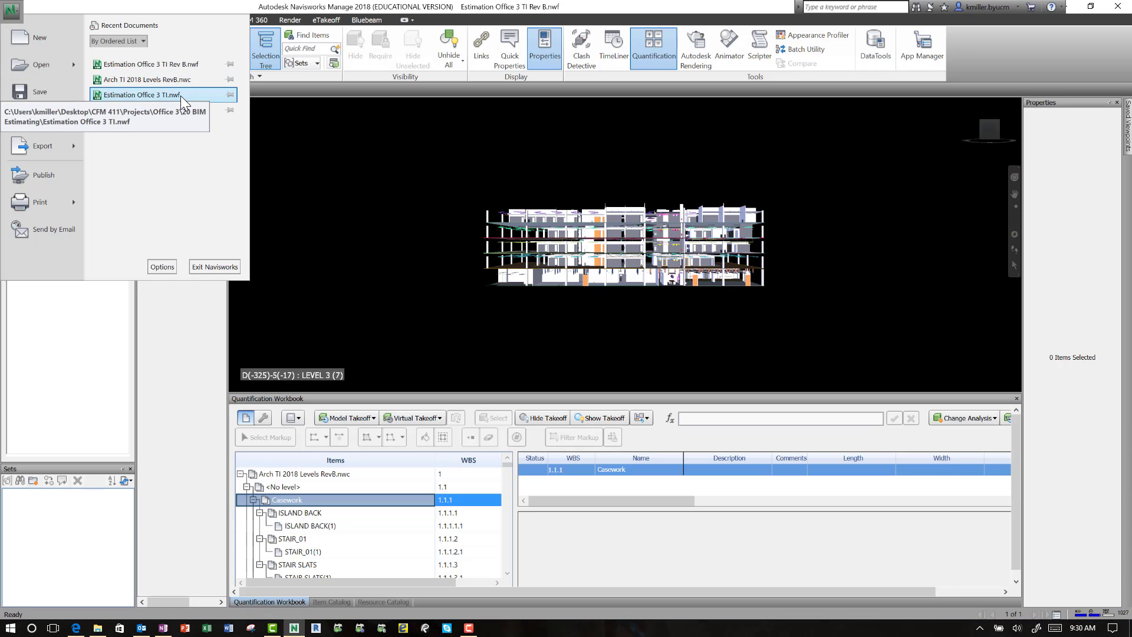
{"action": "left_click", "coordinate": [20, 12]}
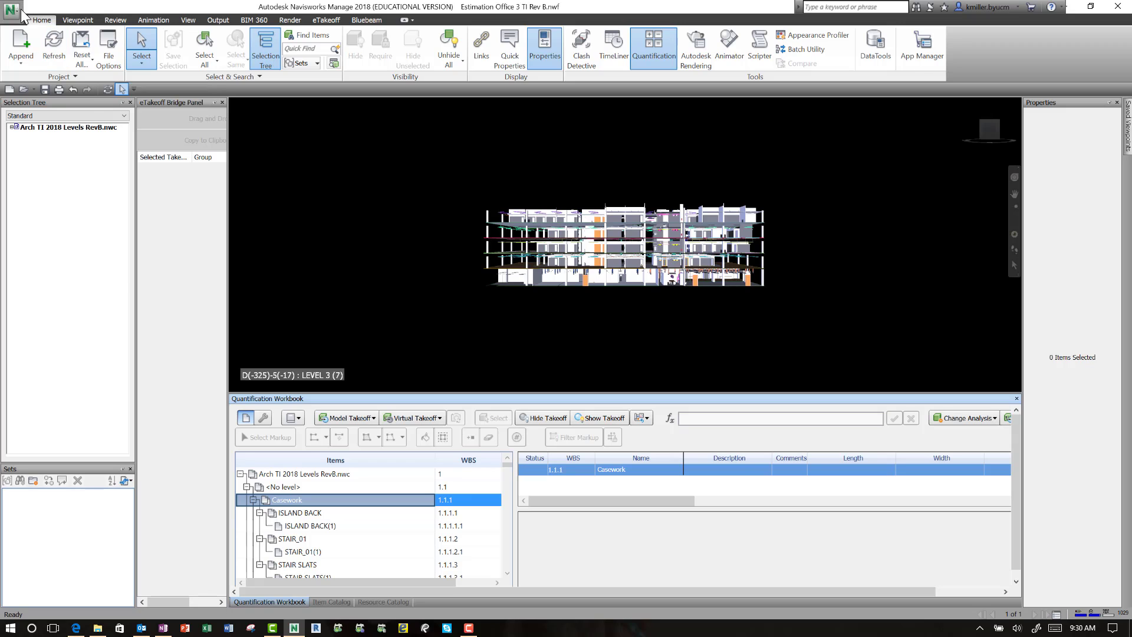
{"action": "left_click", "coordinate": [21, 12]}
{"action": "left_click", "coordinate": [178, 94]}
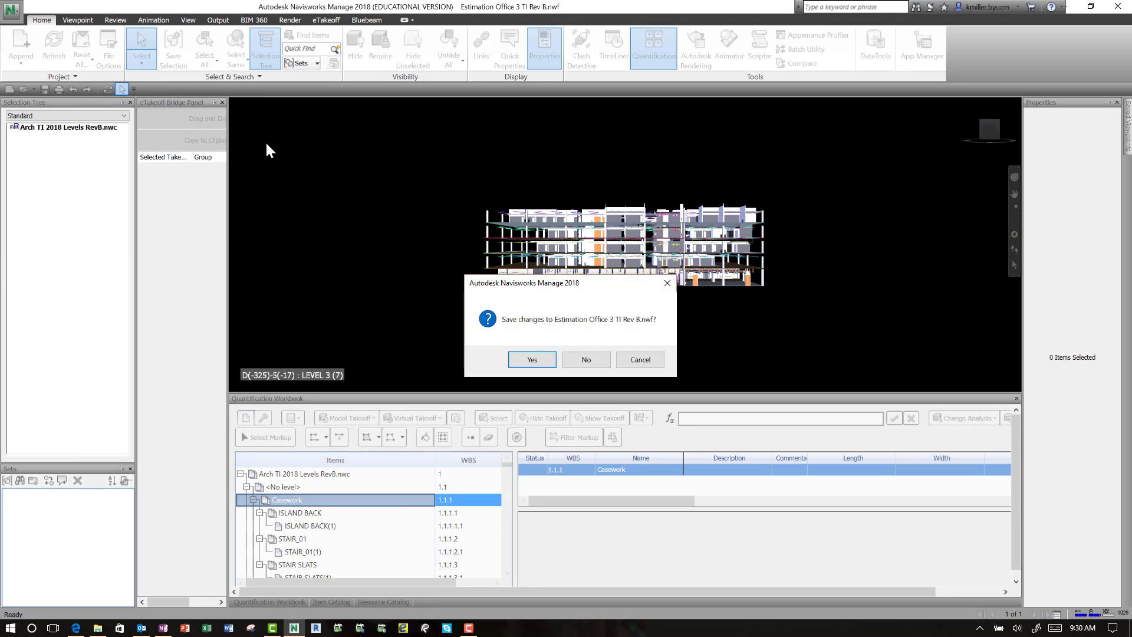
{"action": "left_click", "coordinate": [538, 357]}
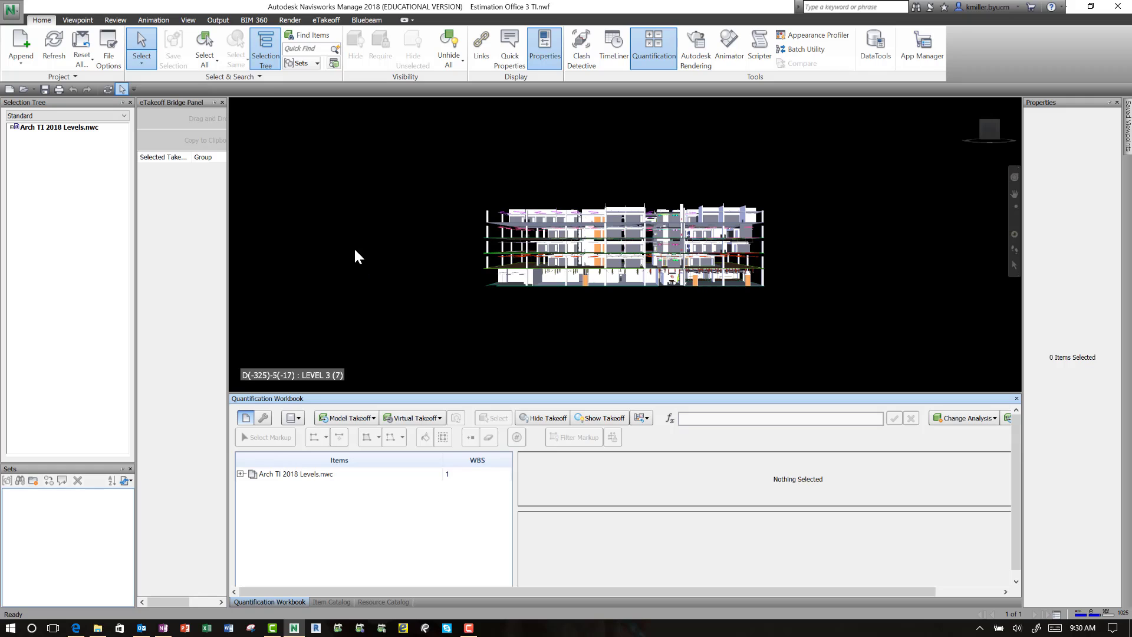
Step: Compare the current model with Estimation Office 3 TI Rev B.nwf using eTakeoff's Compare Models
{"action": "left_click", "coordinate": [324, 20]}
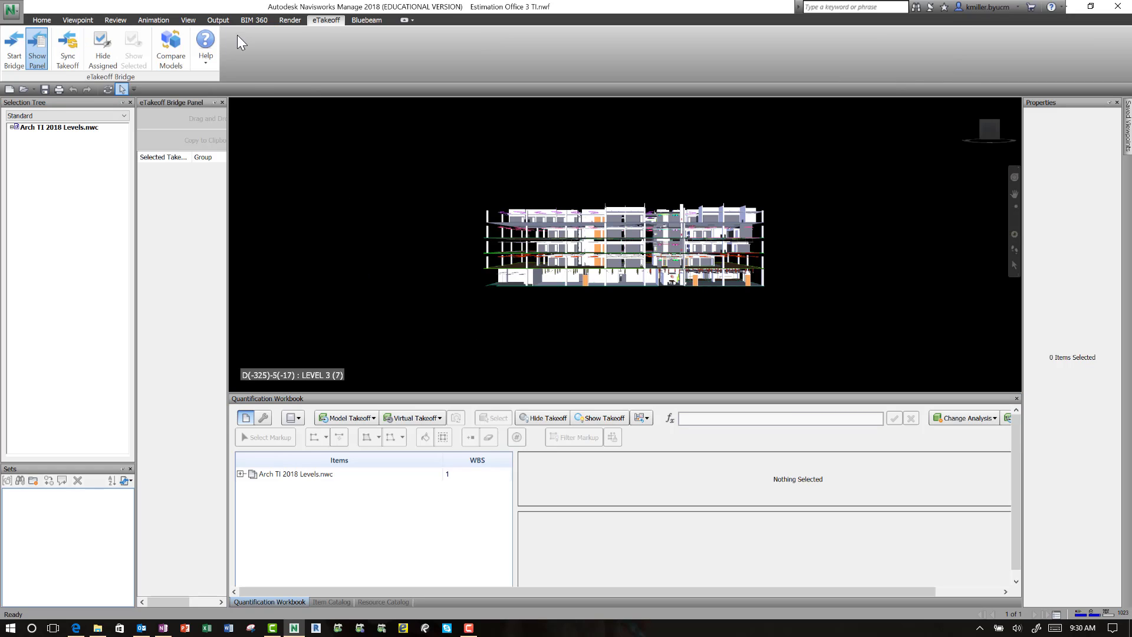
{"action": "left_click", "coordinate": [170, 38]}
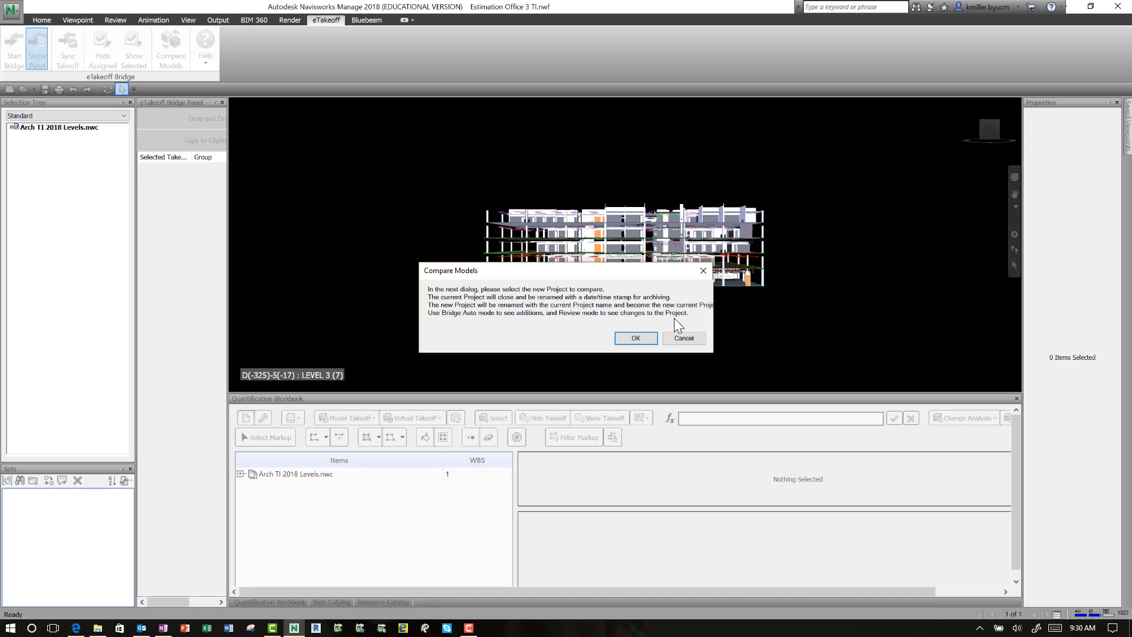
{"action": "left_click", "coordinate": [635, 339]}
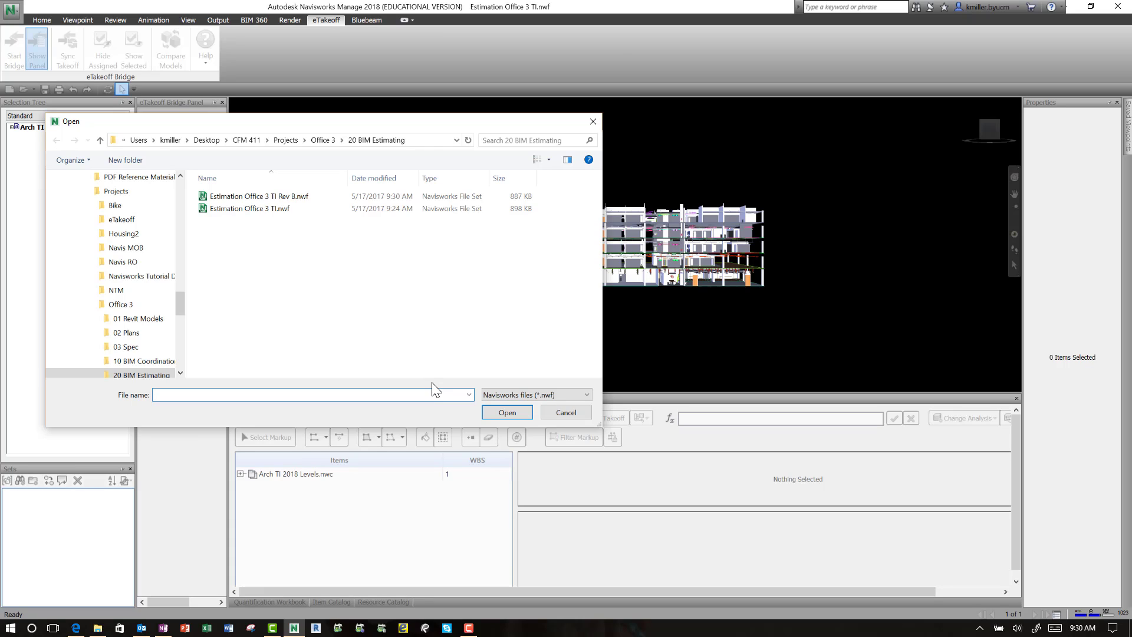
{"action": "left_click", "coordinate": [299, 198]}
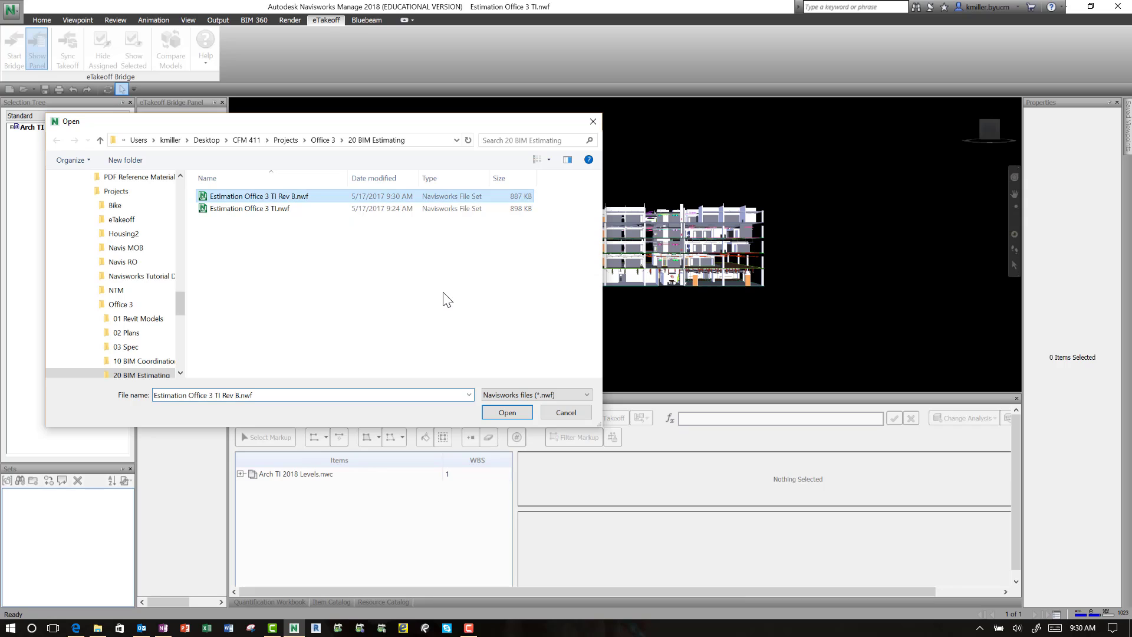
{"action": "left_click", "coordinate": [514, 412]}
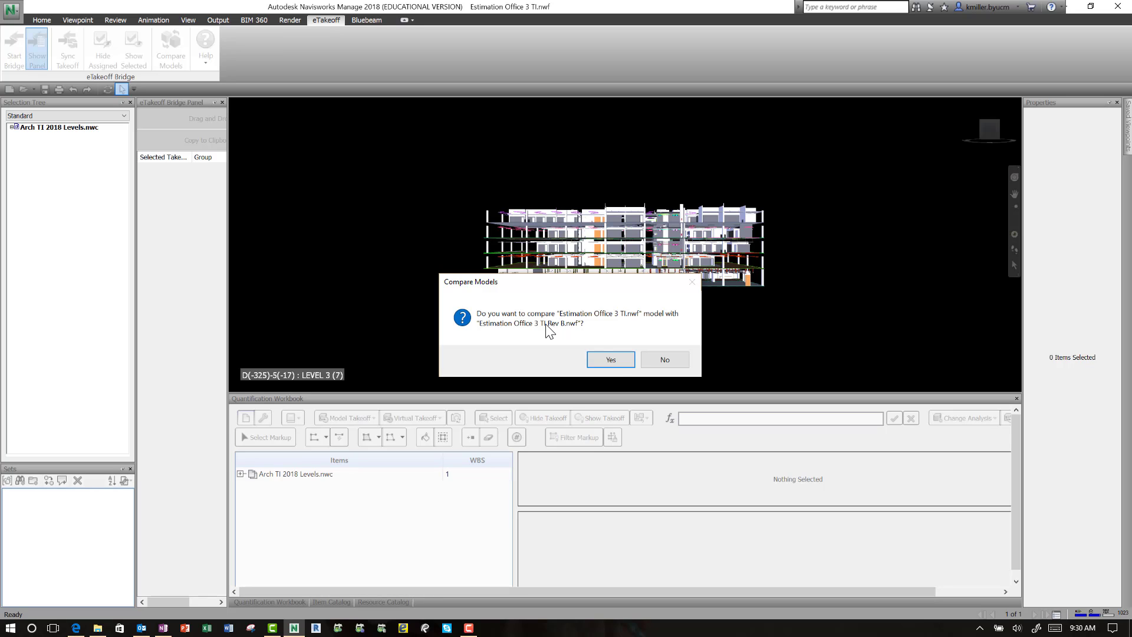
{"action": "left_click", "coordinate": [612, 359]}
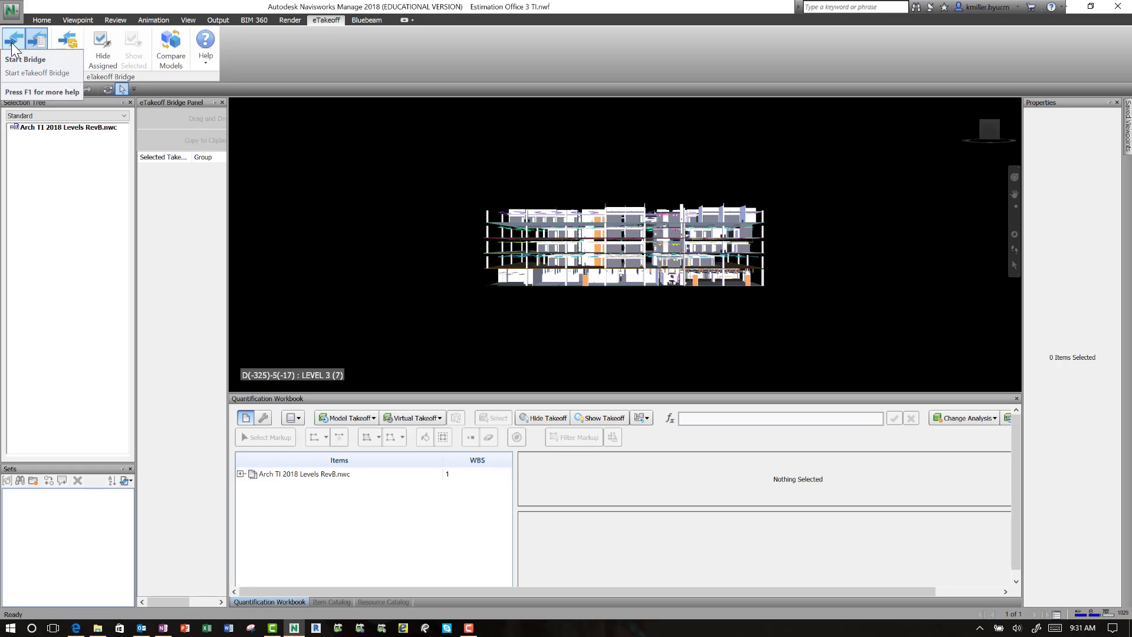
Step: Start eTakeoff Bridge and, in Automatic mode, load the first Level 4 basic wall's 09-20 00 315x11 drywall item for assignment
{"action": "left_click", "coordinate": [16, 64]}
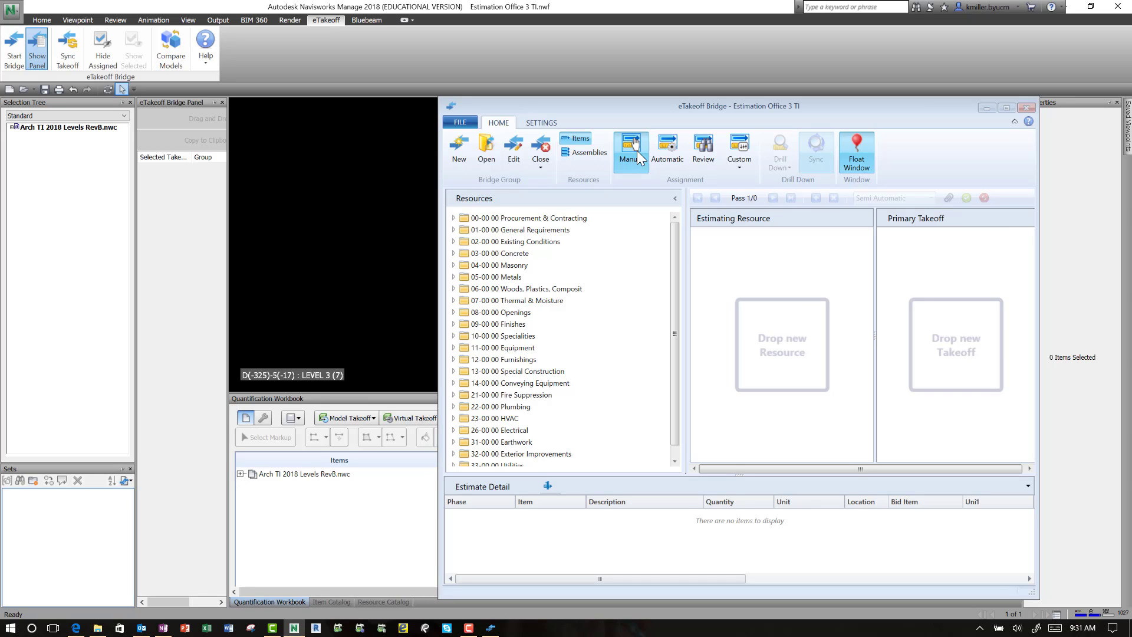
{"action": "left_click", "coordinate": [668, 152]}
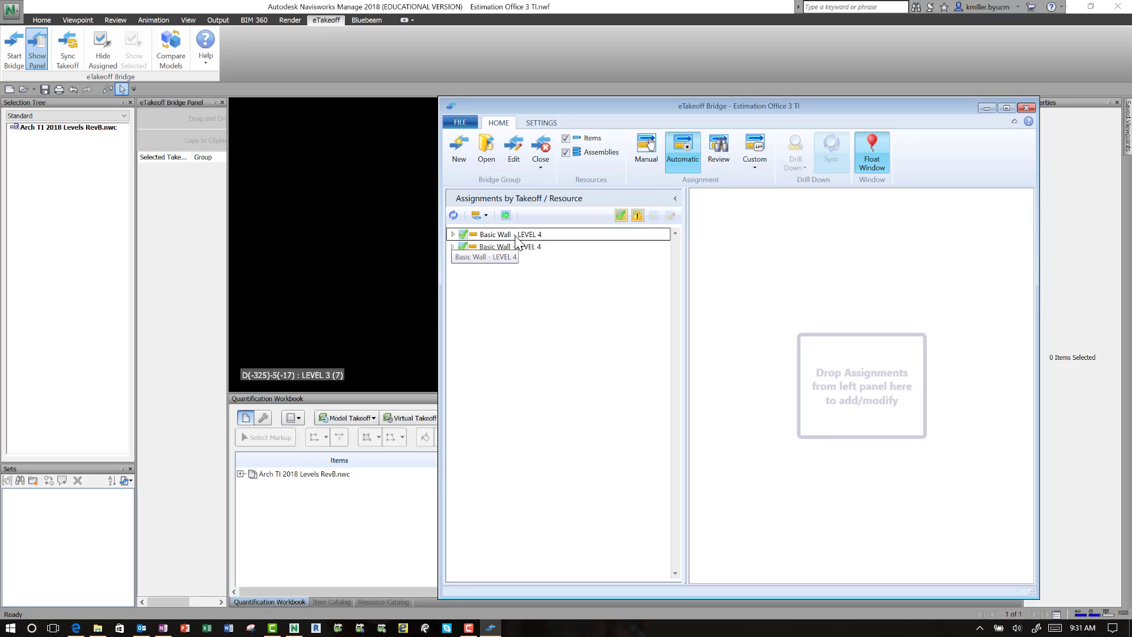
{"action": "left_click", "coordinate": [453, 234]}
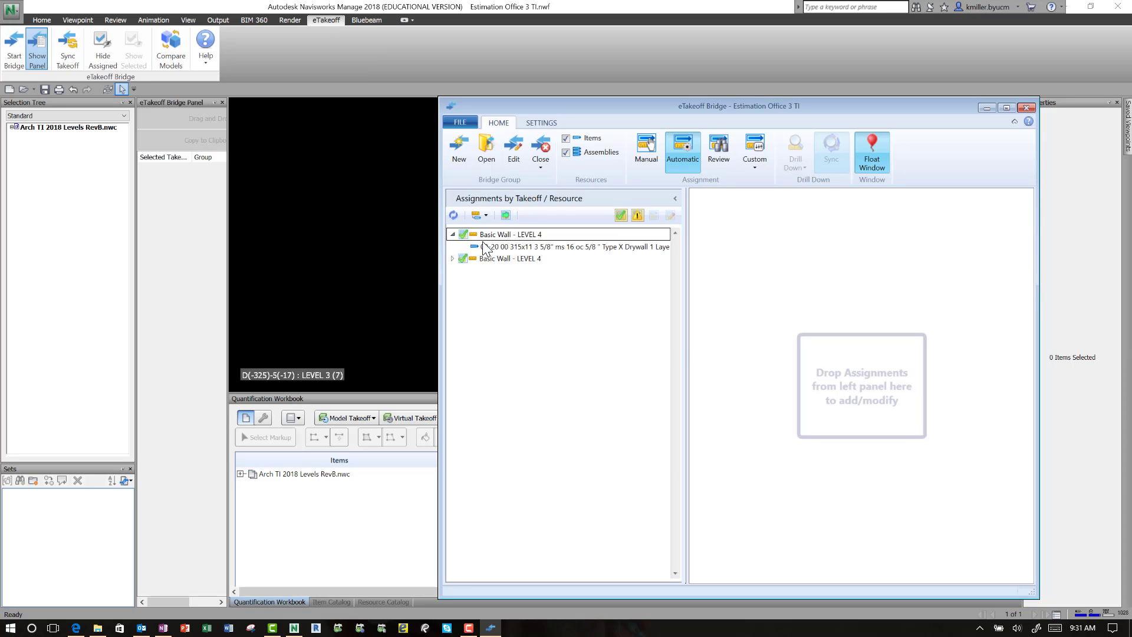
{"action": "left_click_drag", "start_coordinate": [509, 248], "coordinate": [786, 260]}
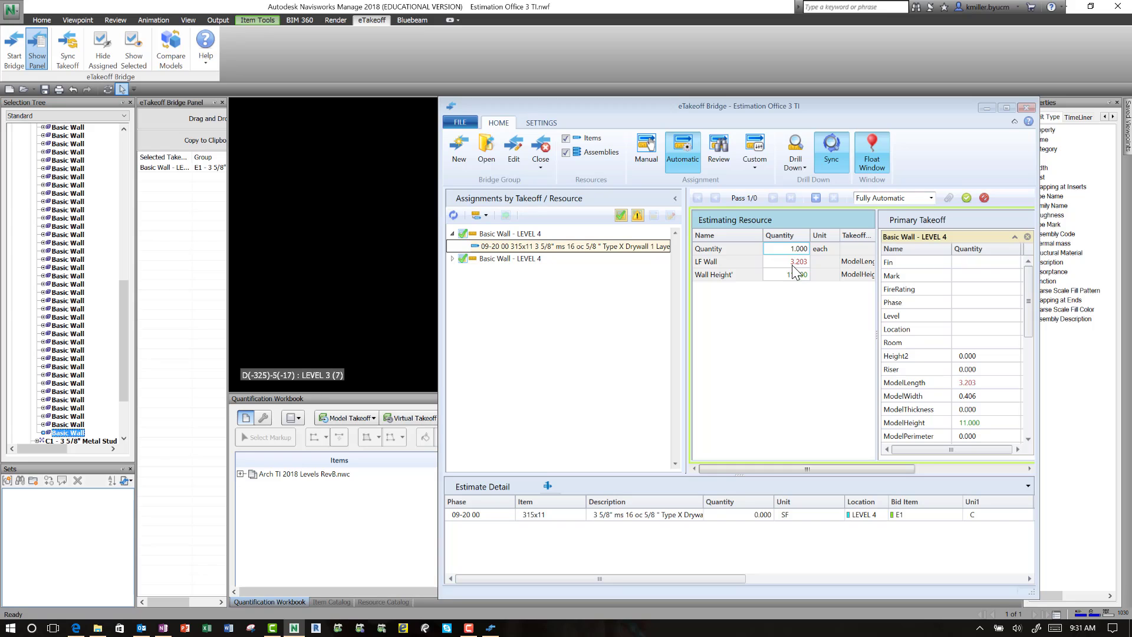
Step: Isolate the selected Level 4 wall in the model view to locate it, and show the full model again
{"action": "left_click_drag", "start_coordinate": [803, 106], "coordinate": [888, 89]}
{"action": "right_click", "coordinate": [678, 228]}
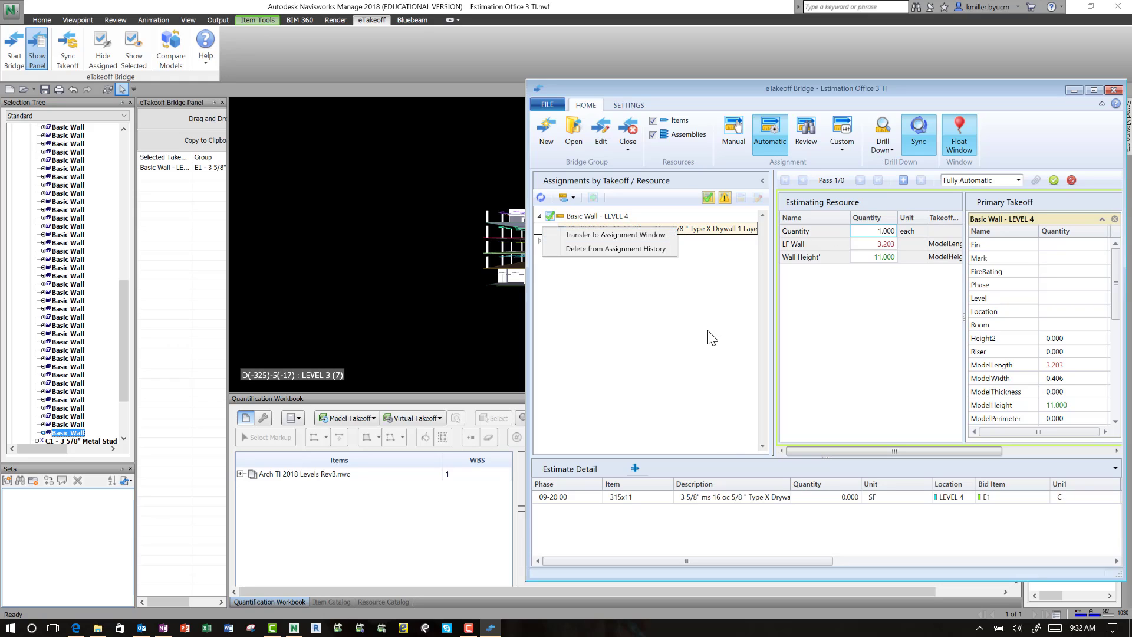
{"action": "left_click", "coordinate": [715, 295]}
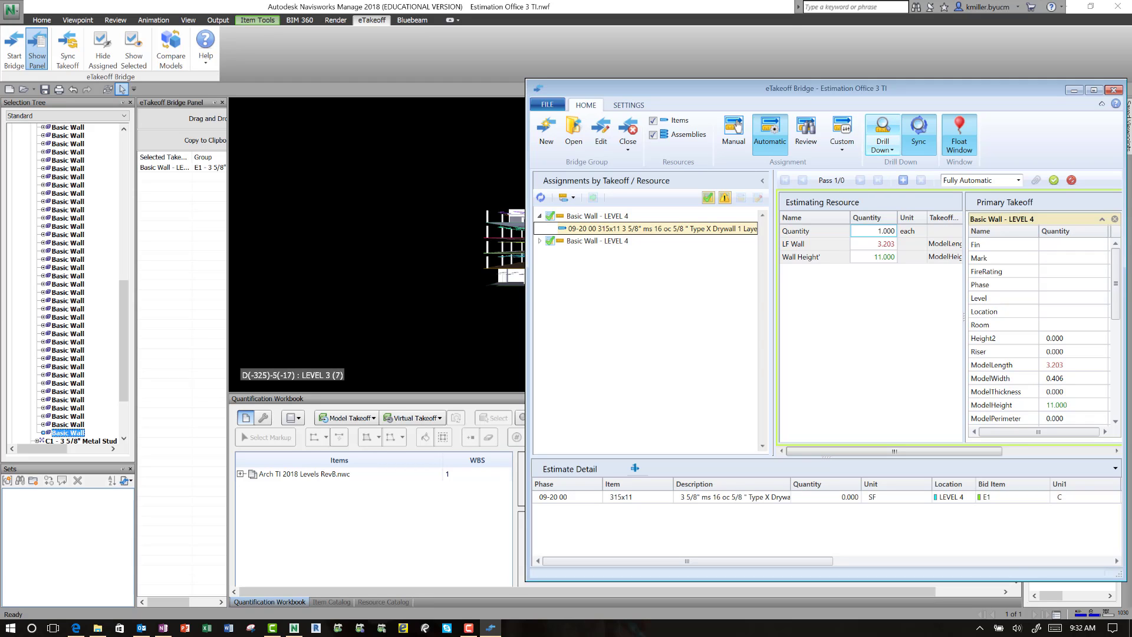
{"action": "left_click_drag", "start_coordinate": [853, 88], "coordinate": [1131, 108]}
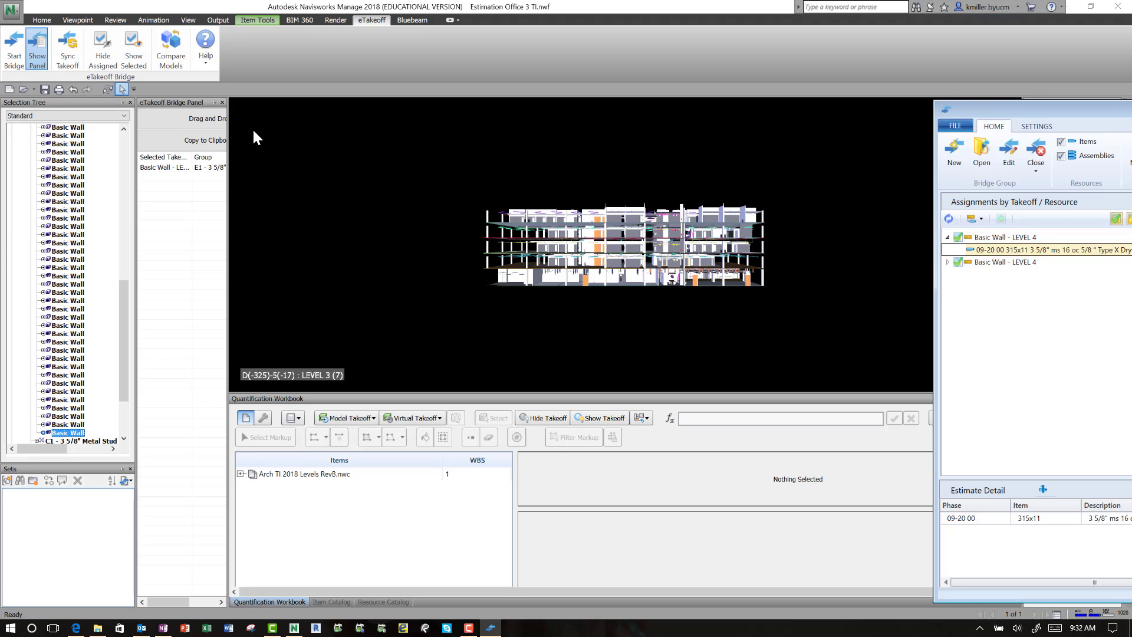
{"action": "left_click", "coordinate": [132, 50]}
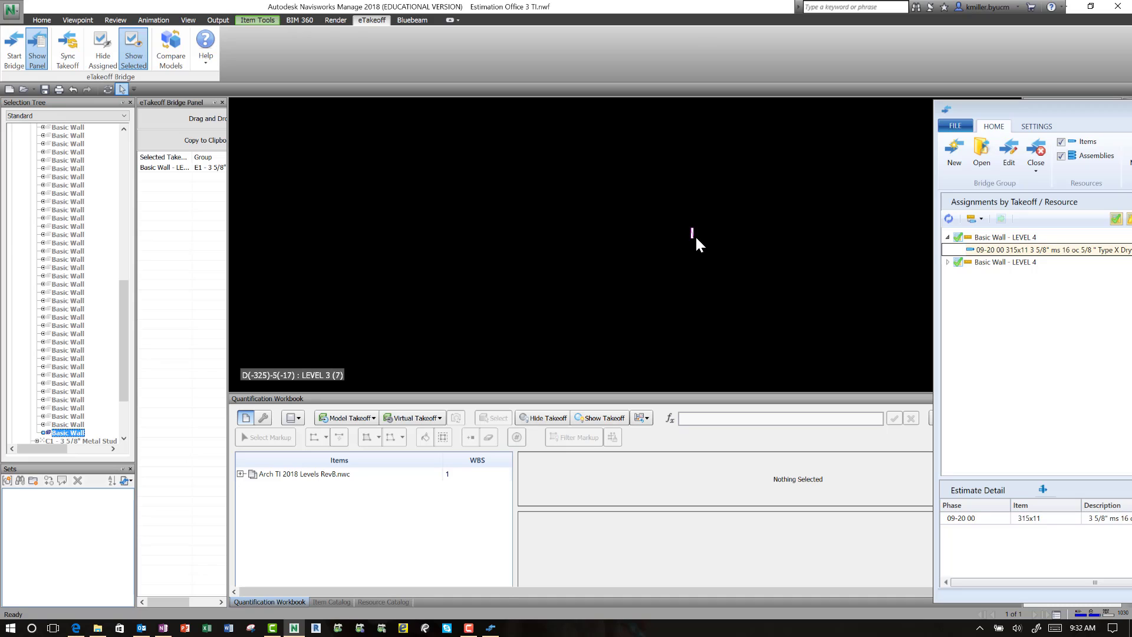
{"action": "left_click", "coordinate": [132, 55]}
{"action": "left_click_drag", "start_coordinate": [1088, 112], "coordinate": [532, 37]}
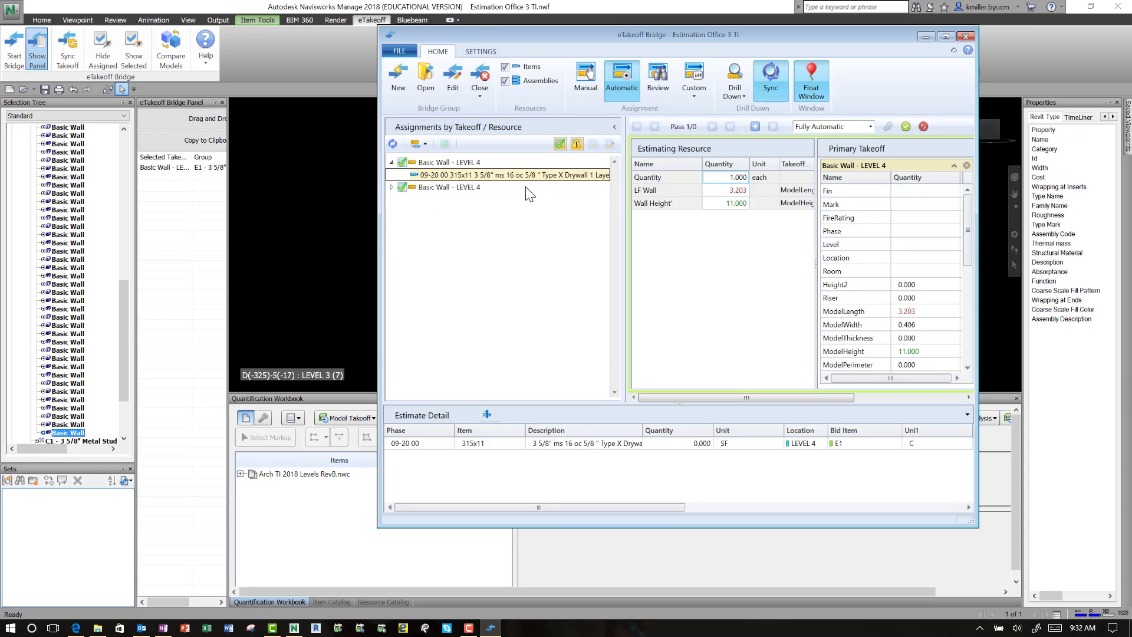
Step: Send the wall assignment to the estimate and switch to Review mode, listing only the changed assignments
{"action": "left_click", "coordinate": [653, 76]}
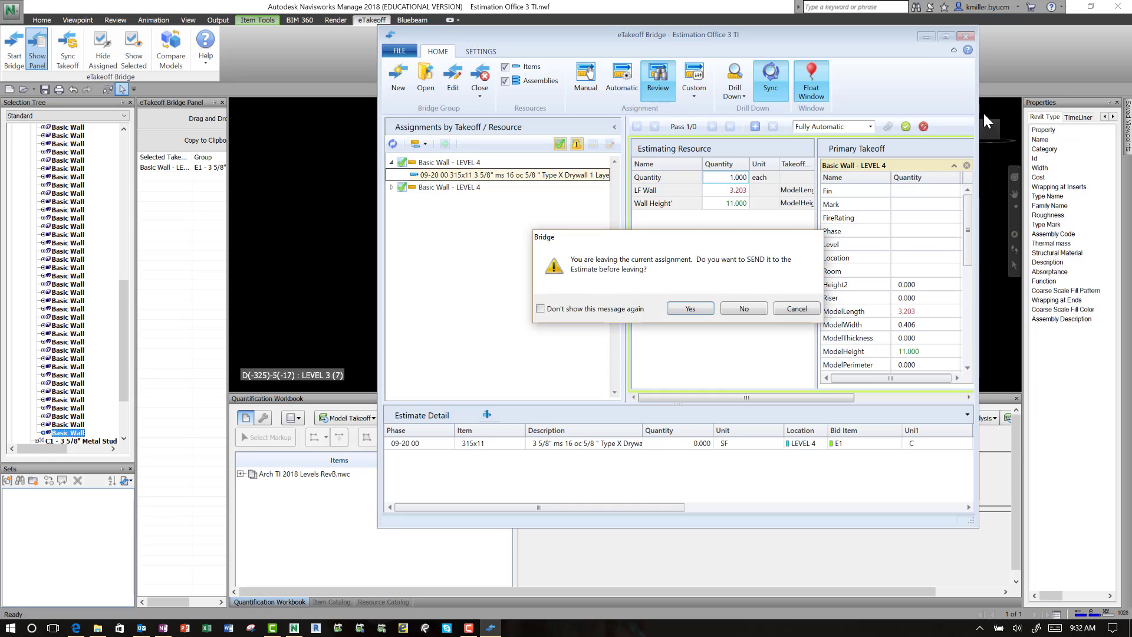
{"action": "left_click", "coordinate": [698, 308]}
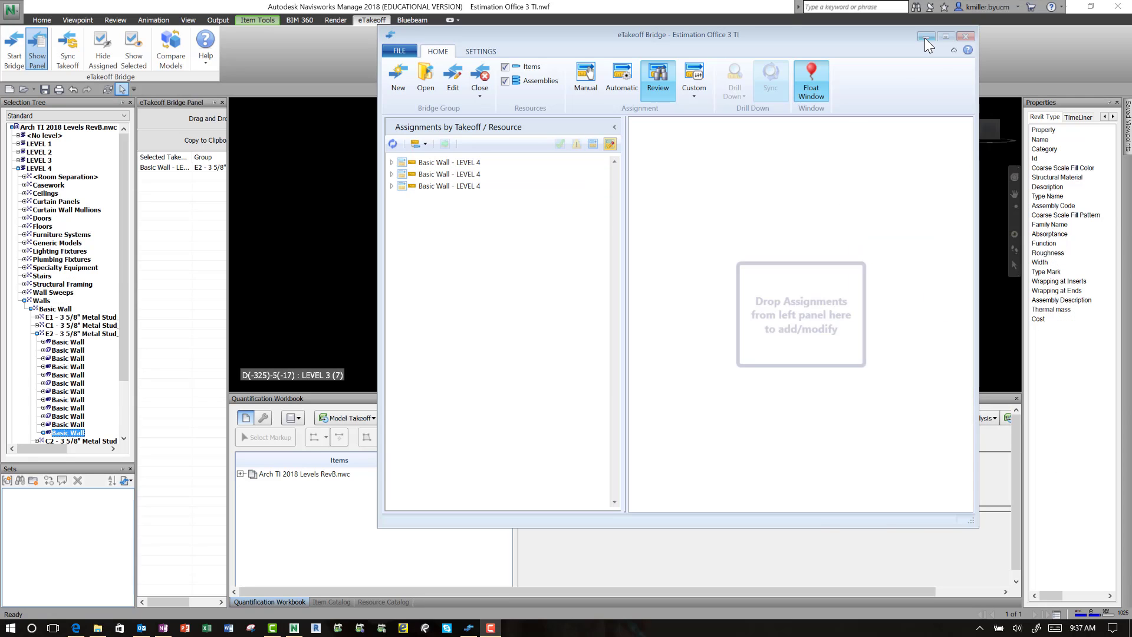
{"action": "left_click", "coordinate": [925, 38]}
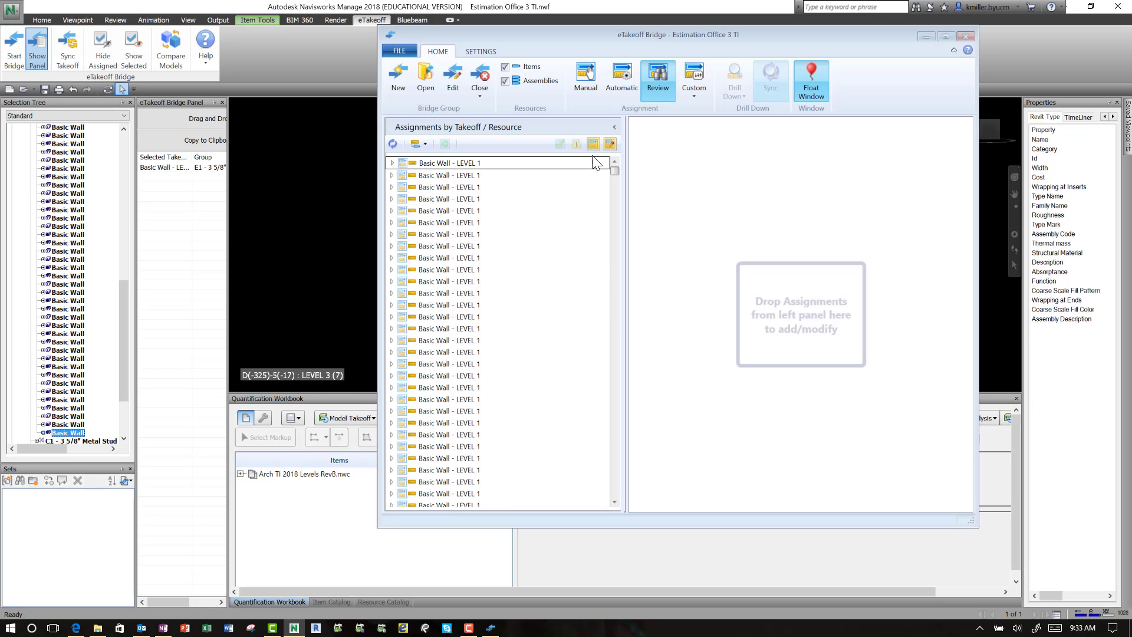
{"action": "left_click", "coordinate": [609, 144]}
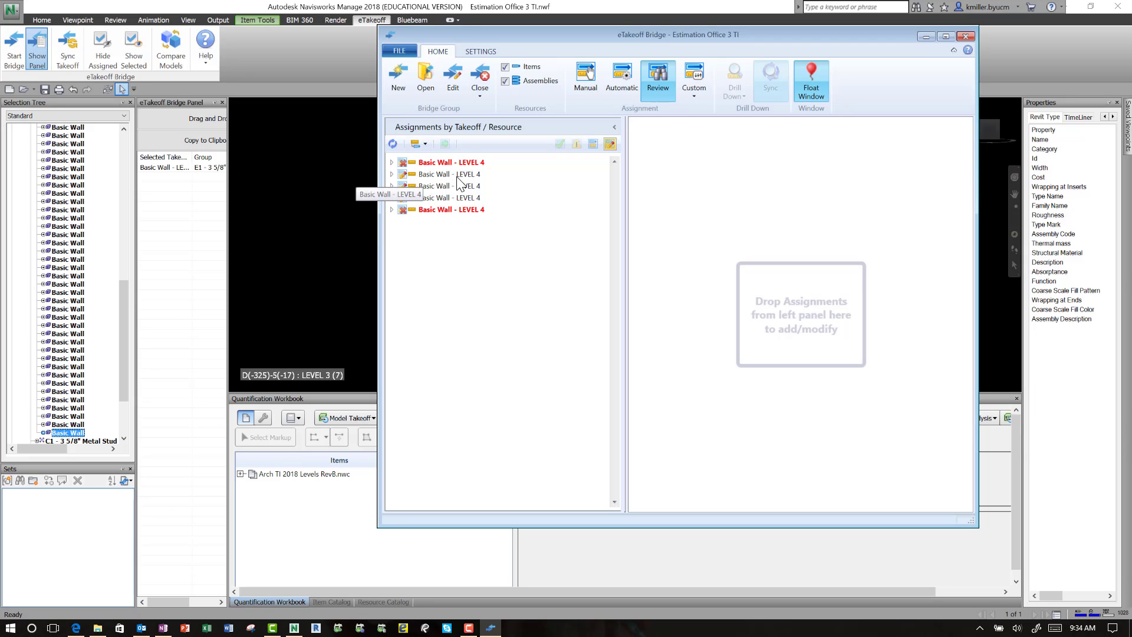
Step: Review the first modified Level 4 wall, update its drywall assignment to bid item C1, and send it to the estimate
{"action": "left_click", "coordinate": [392, 174]}
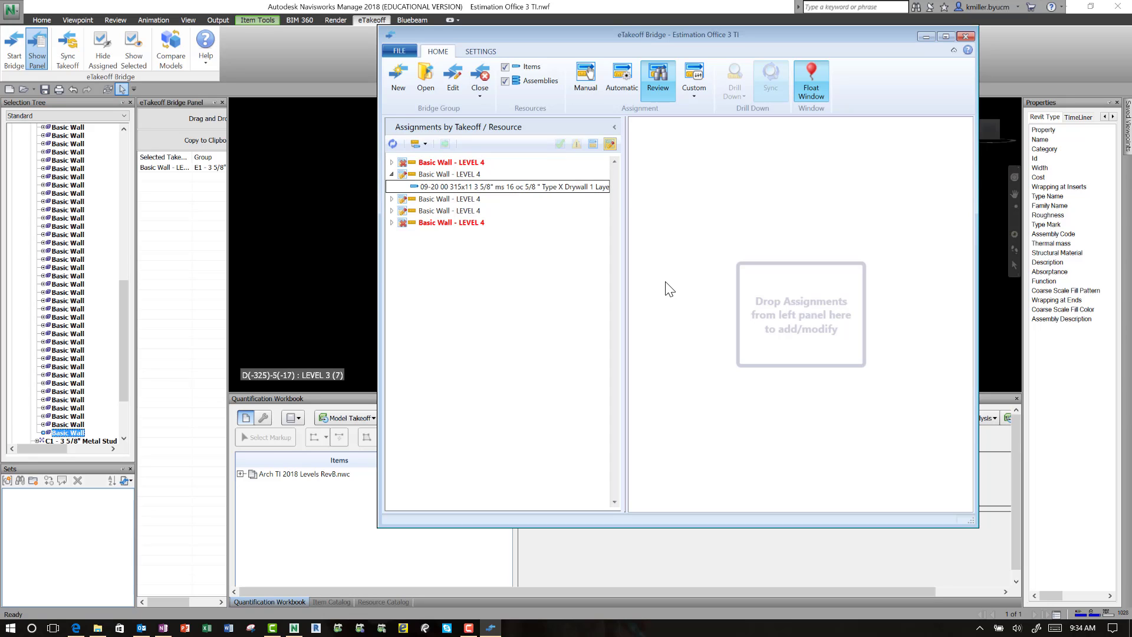
{"action": "left_click_drag", "start_coordinate": [451, 187], "coordinate": [722, 194]}
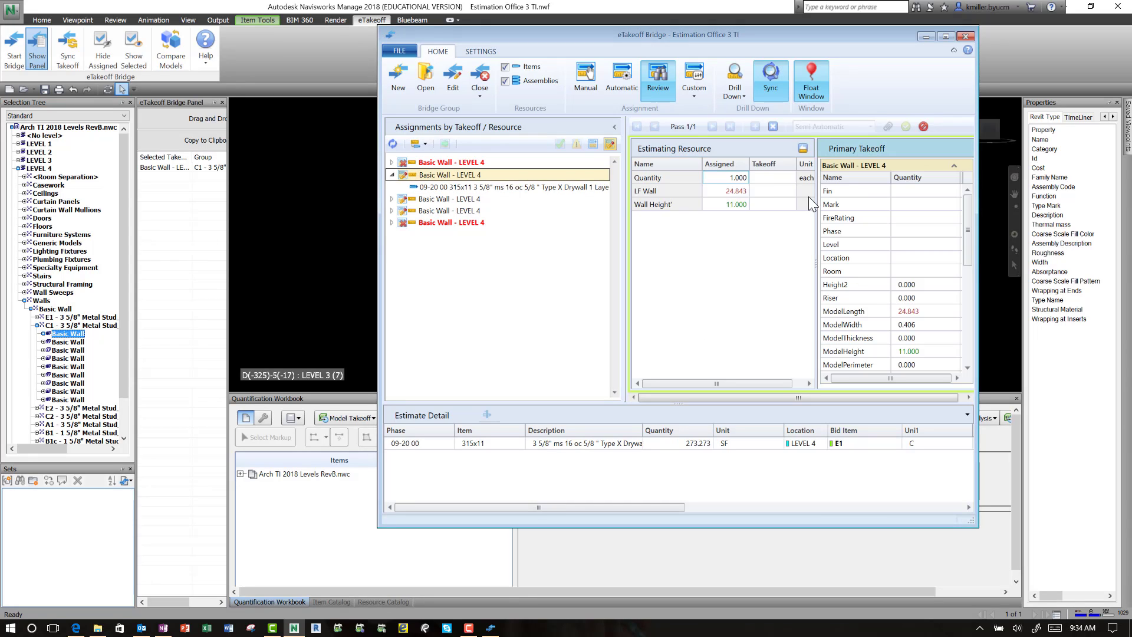
{"action": "scroll", "coordinate": [929, 295], "scroll_direction": "down", "scroll_amount": 1}
{"action": "scroll", "coordinate": [929, 296], "scroll_direction": "down", "scroll_amount": 5}
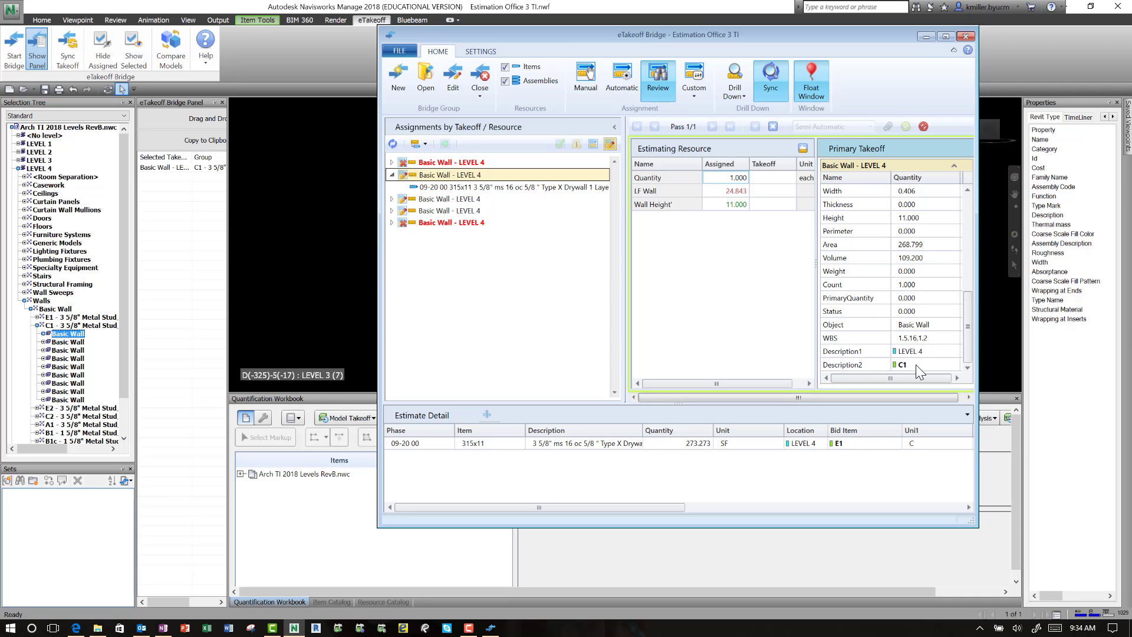
{"action": "left_click", "coordinate": [803, 148]}
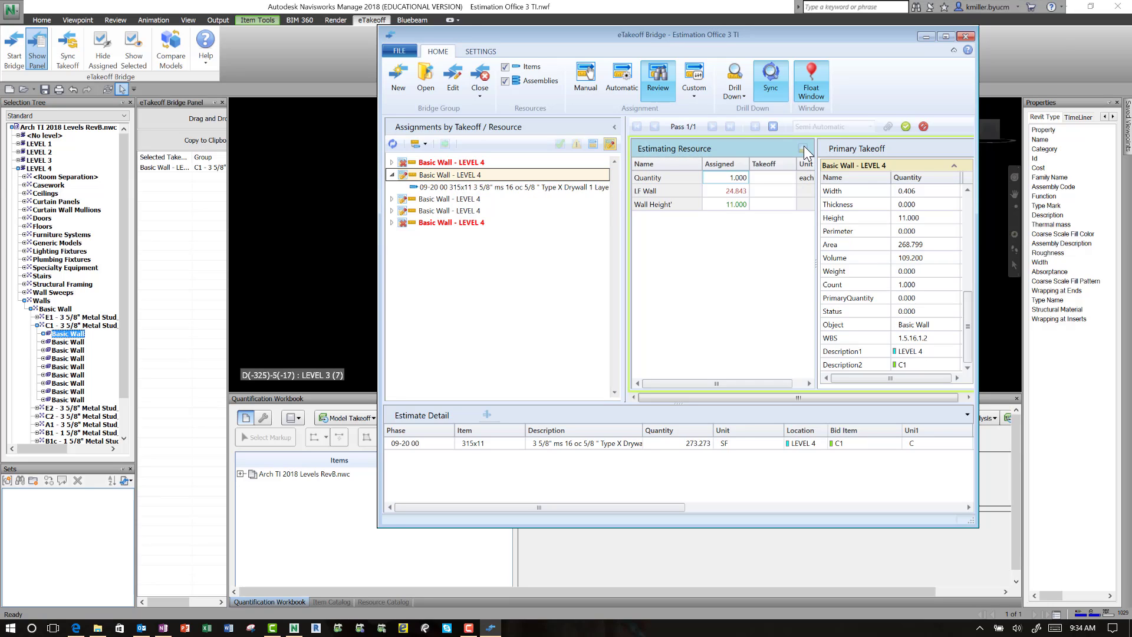
{"action": "left_click", "coordinate": [906, 127]}
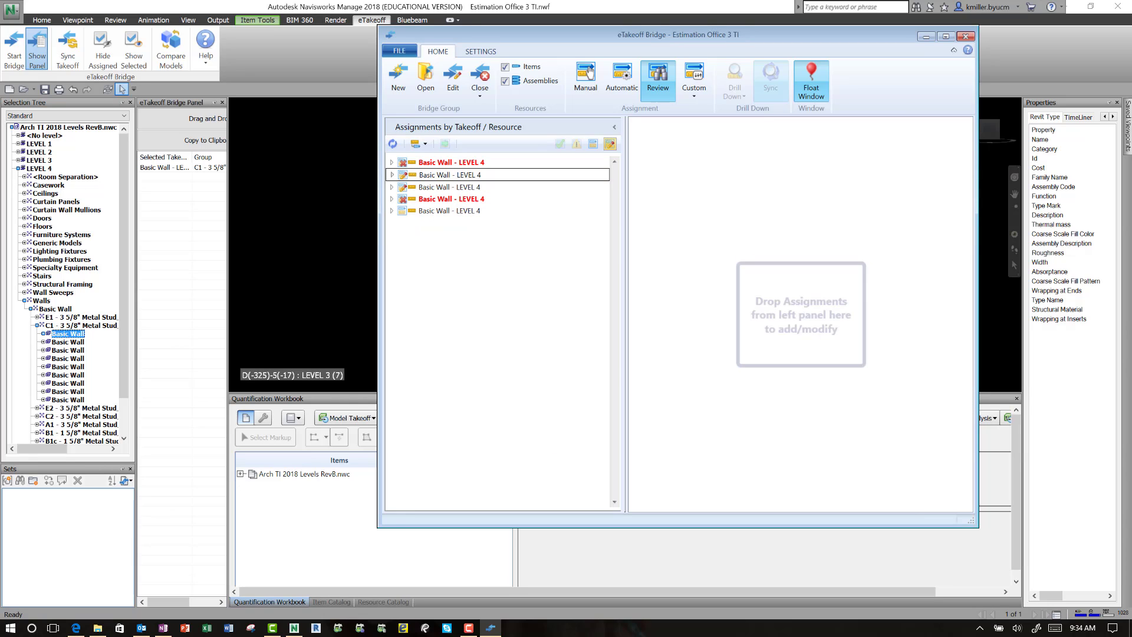
Step: Update the first deleted Level 4 wall's drywall assignment to the takeoff quantities of 0.000 and send it to the estimate
{"action": "left_click", "coordinate": [435, 163]}
{"action": "left_click", "coordinate": [391, 163]}
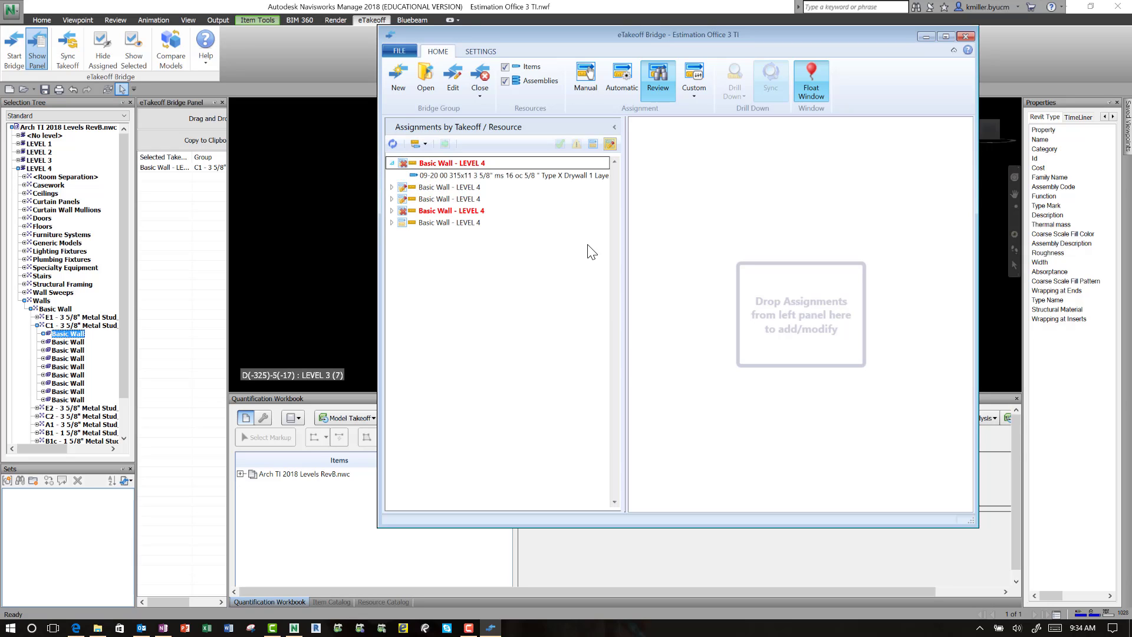
{"action": "left_click", "coordinate": [427, 175]}
{"action": "left_click_drag", "start_coordinate": [437, 176], "coordinate": [692, 177]}
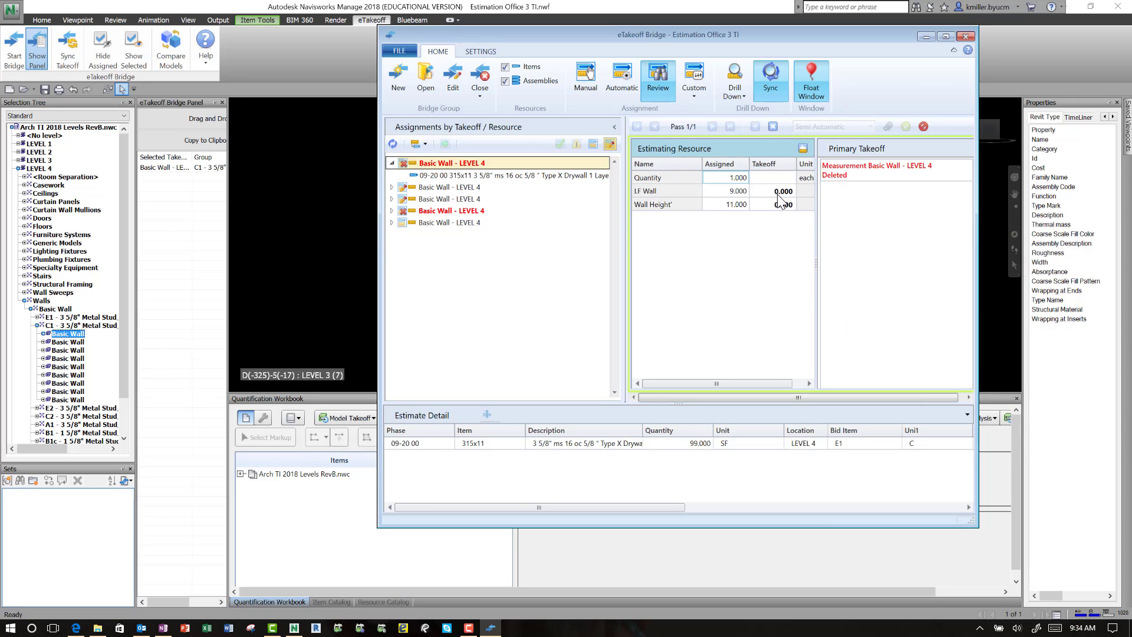
{"action": "left_click", "coordinate": [803, 148]}
{"action": "left_click", "coordinate": [905, 126]}
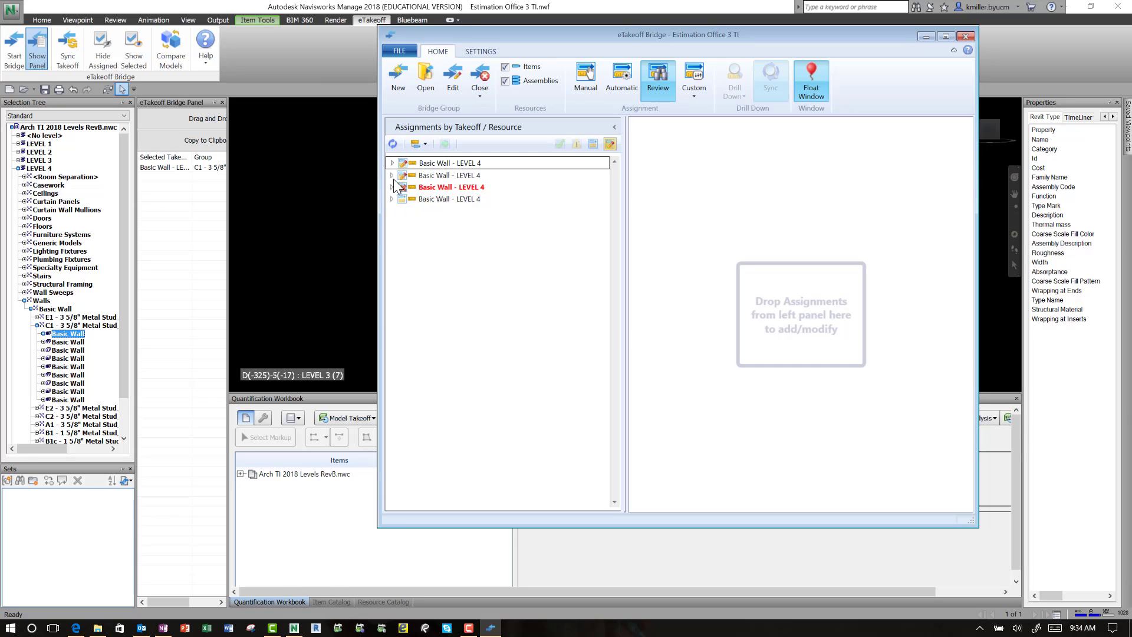
Step: Update the bid item E1 modified Level 4 wall's drywall assignment to the takeoff LF Wall of 13.797 and send it to the estimate
{"action": "double_click", "coordinate": [449, 177]}
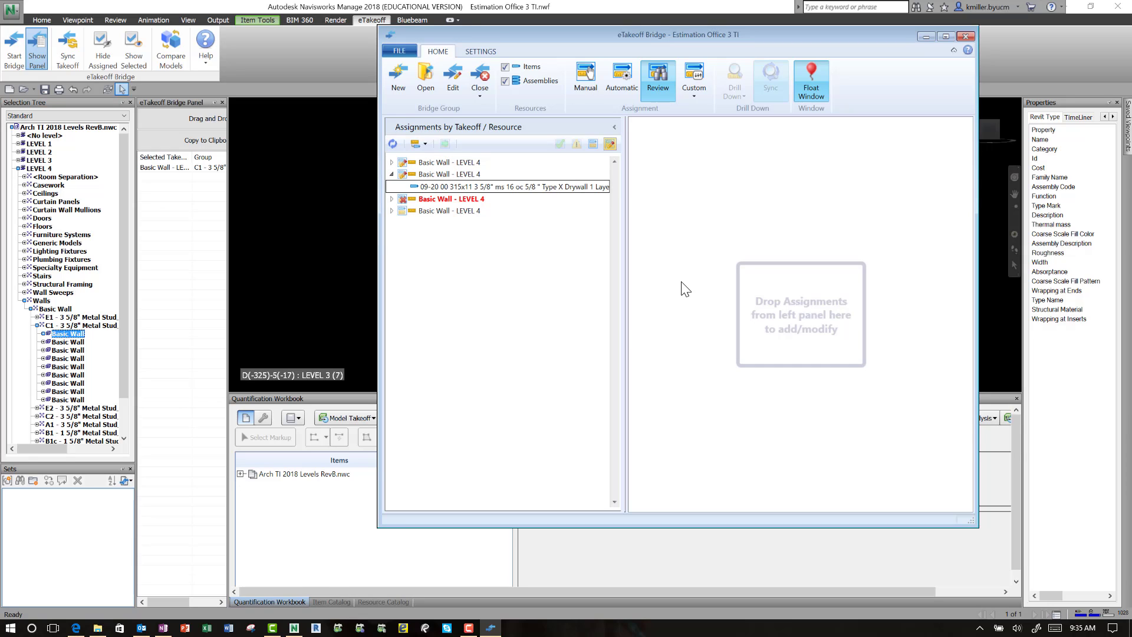
{"action": "left_click_drag", "start_coordinate": [611, 189], "coordinate": [720, 198]}
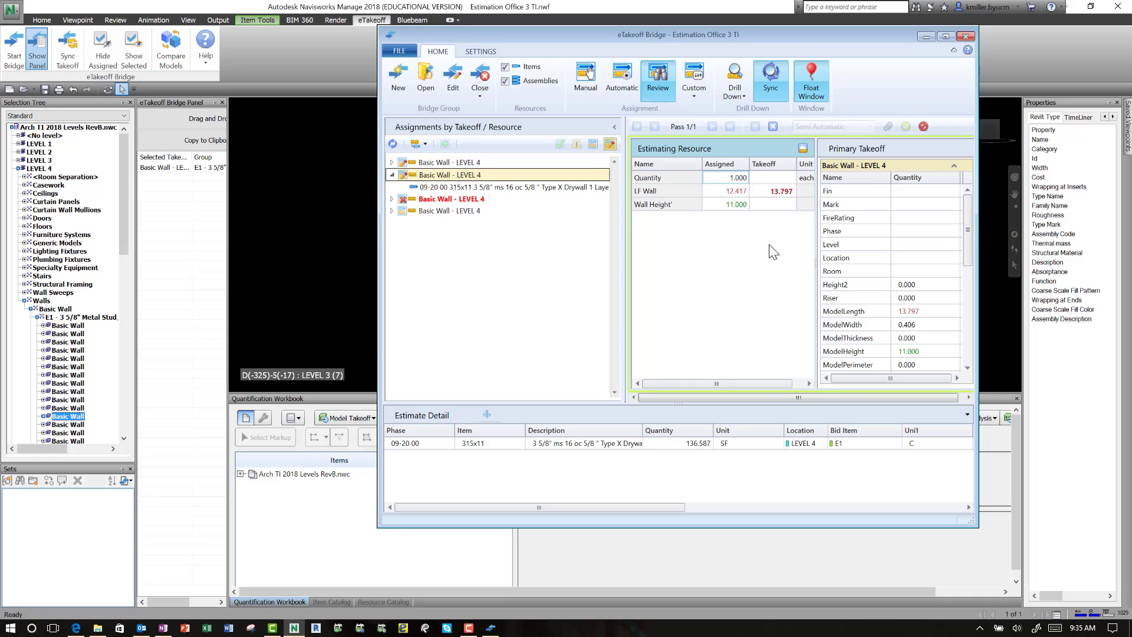
{"action": "left_click", "coordinate": [803, 150]}
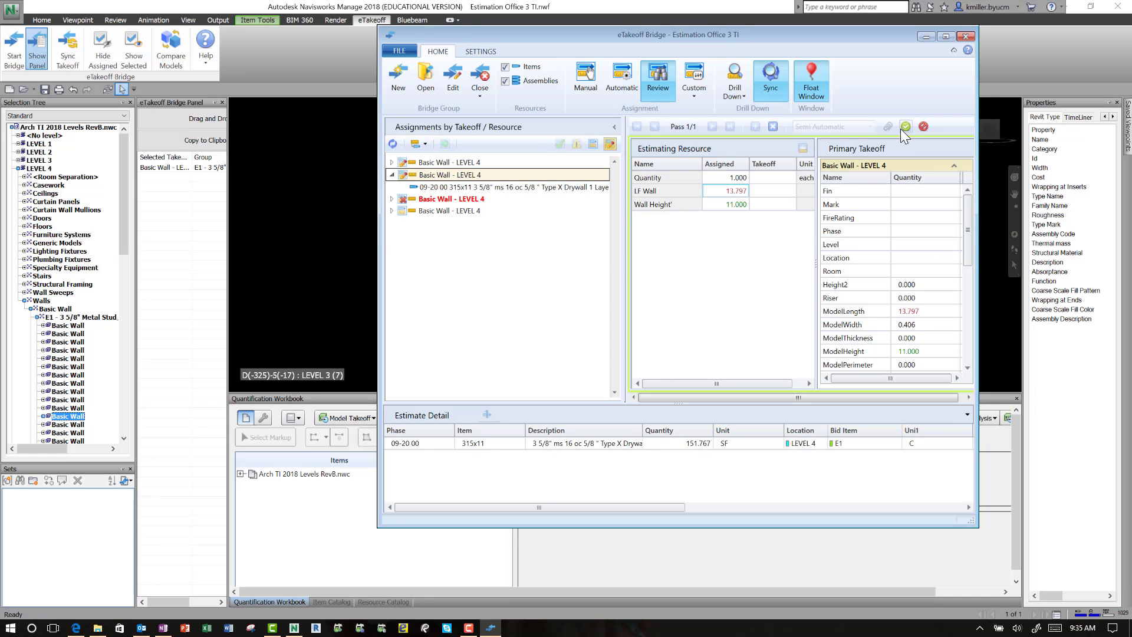
{"action": "left_click", "coordinate": [905, 127]}
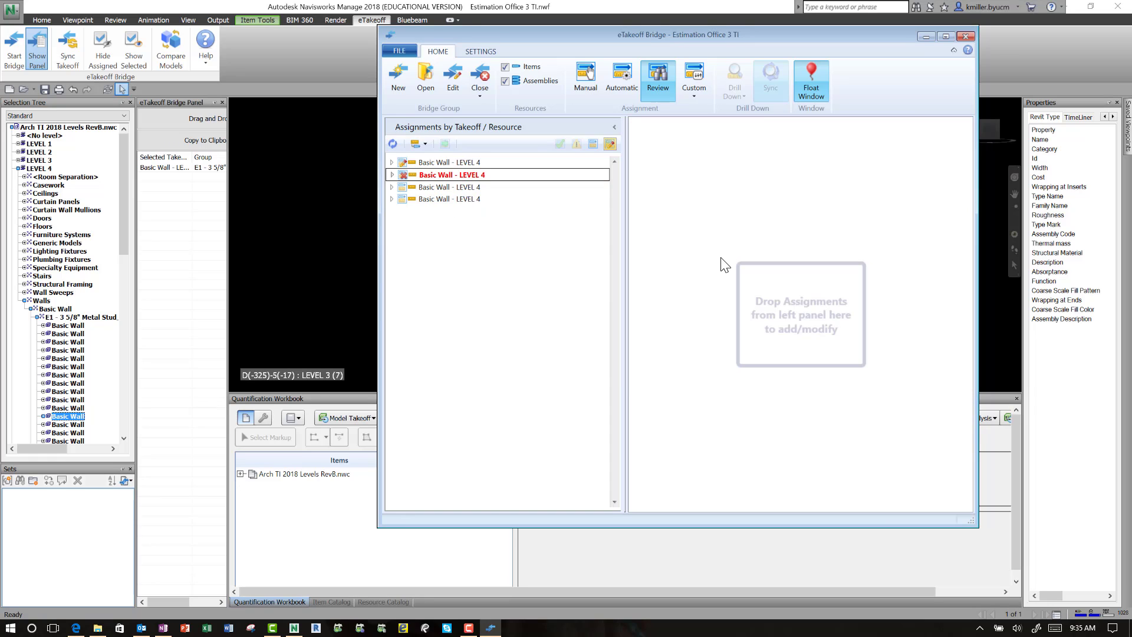
Step: Update the remaining modified Level 4 wall's drywall assignment to the takeoff wall height of 5.000 and send it to the estimate
{"action": "left_click", "coordinate": [392, 162]}
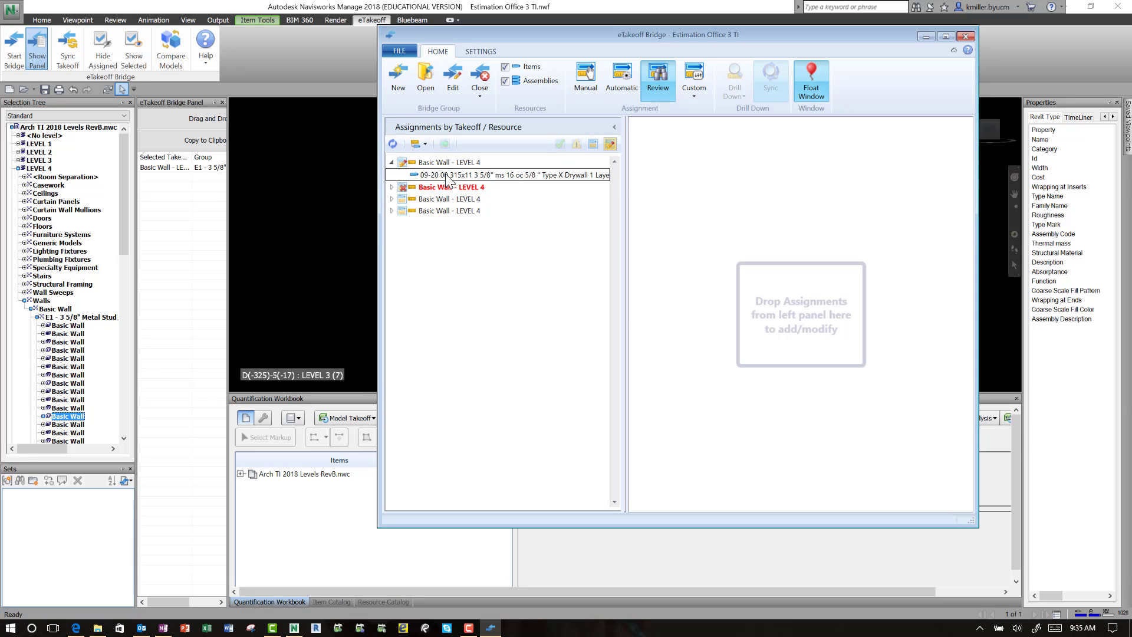
{"action": "left_click_drag", "start_coordinate": [524, 180], "coordinate": [731, 194]}
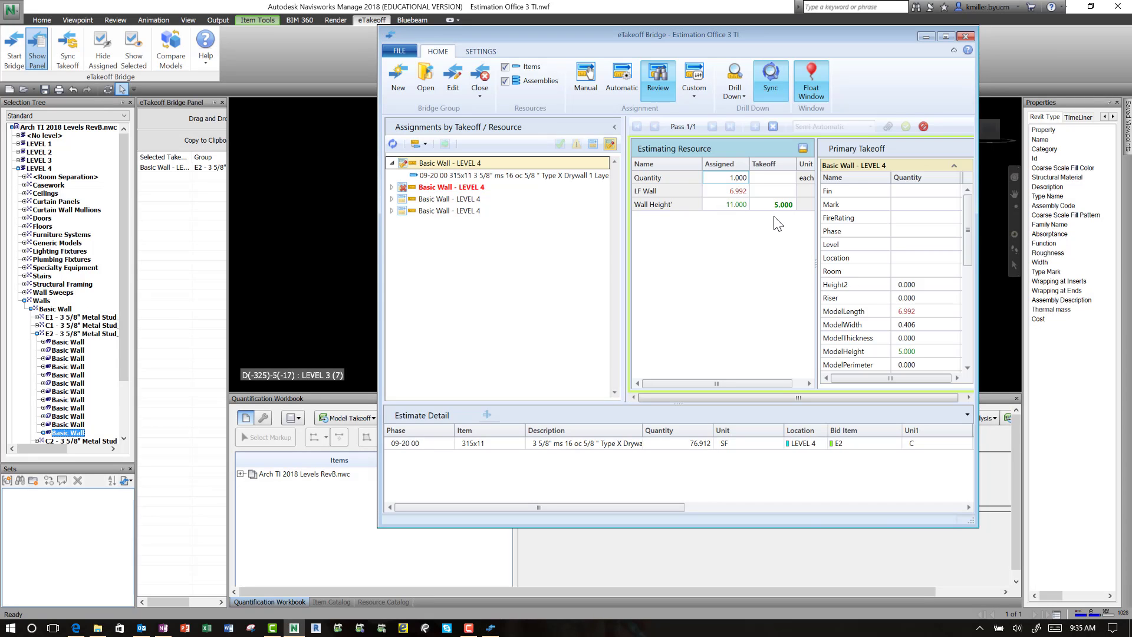
{"action": "left_click", "coordinate": [802, 148]}
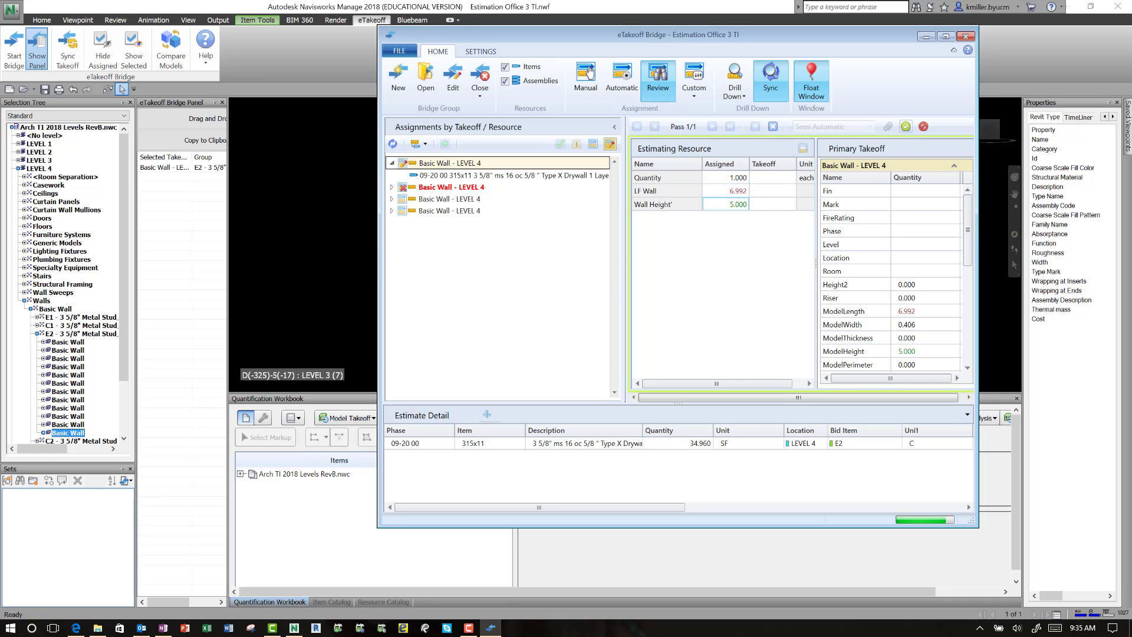
Step: Apply the zero takeoff quantities to the remaining deleted Level 4 wall's drywall assignment and send it to the estimate
{"action": "left_click", "coordinate": [453, 176]}
{"action": "left_click_drag", "start_coordinate": [695, 268], "coordinate": [707, 180]}
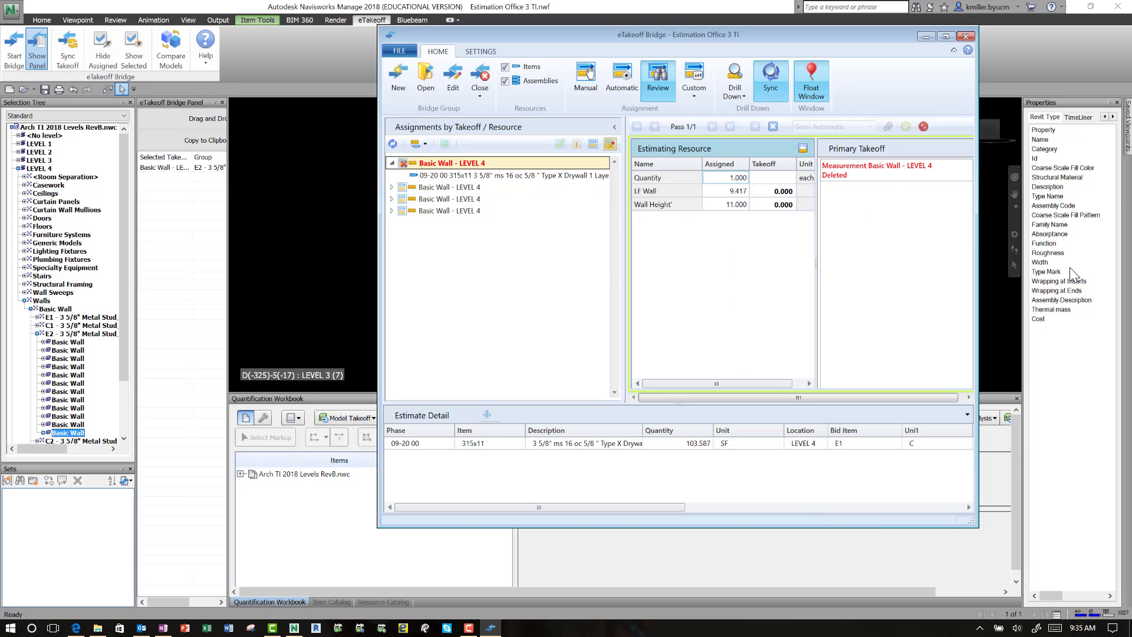
{"action": "left_click", "coordinate": [803, 148]}
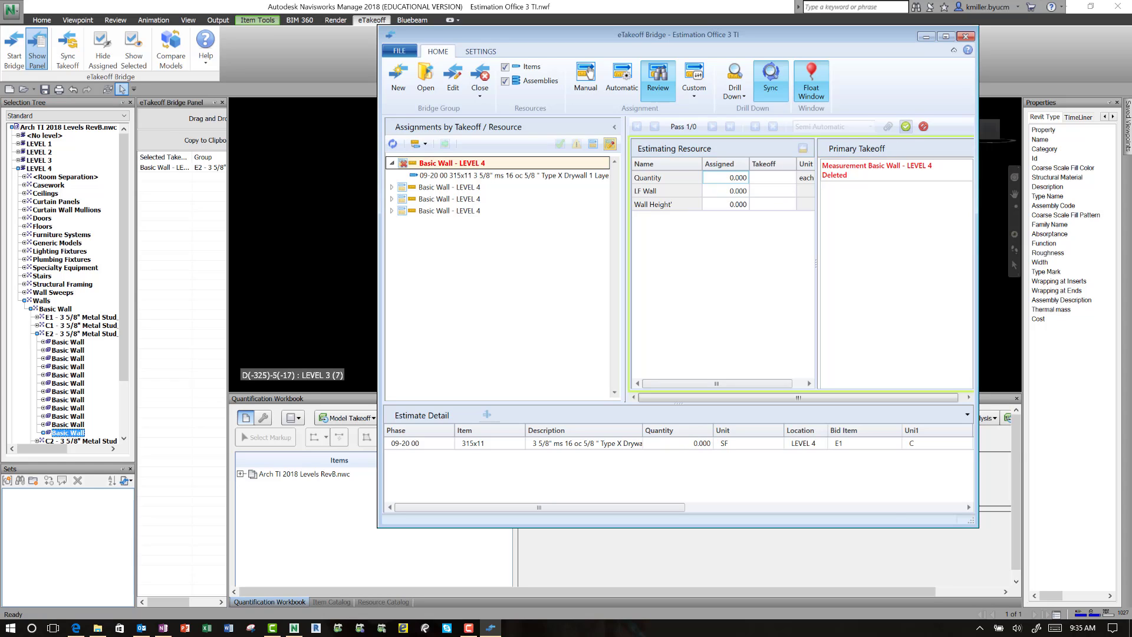
{"action": "left_click", "coordinate": [906, 126]}
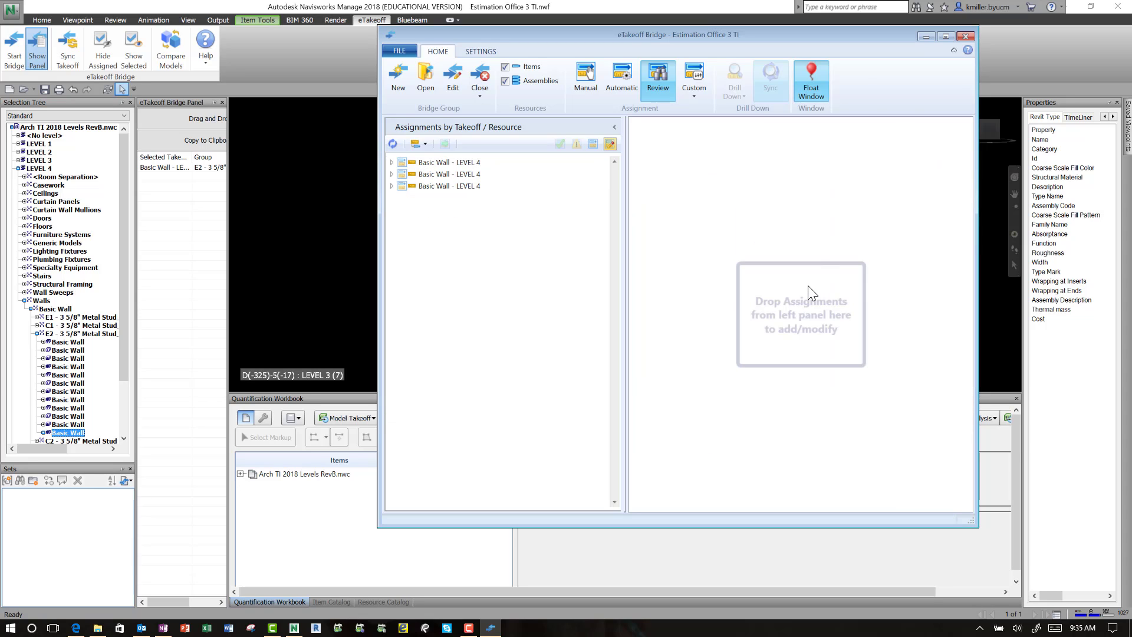